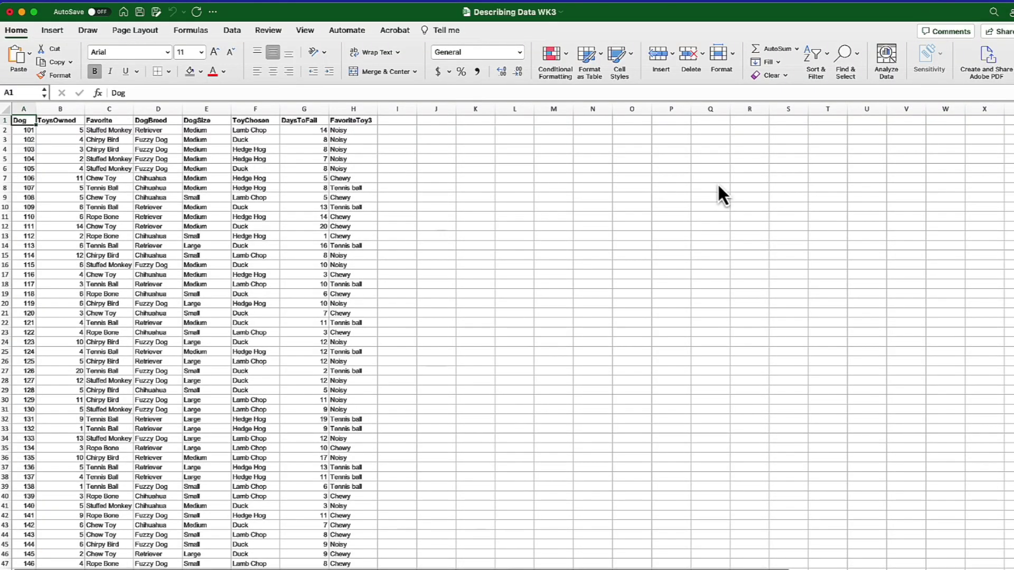
- Select column C, the Favorite toy column, in the raw dog data sheet
click(112, 110)
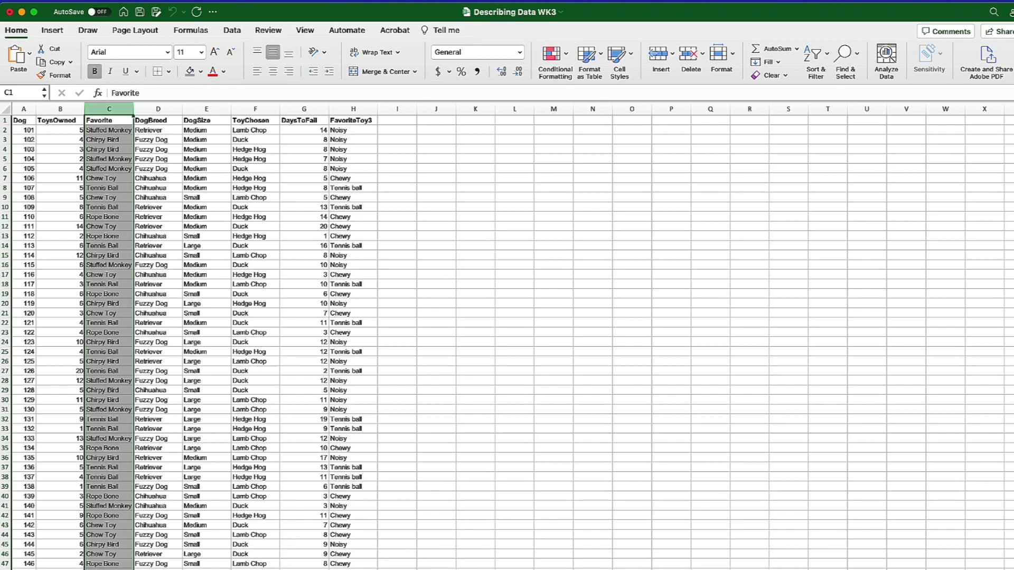
- On the Bar Chart sheet, select the Favorite Toy table C1:D6 with its frequencies
key(ctrl+Page_Down)
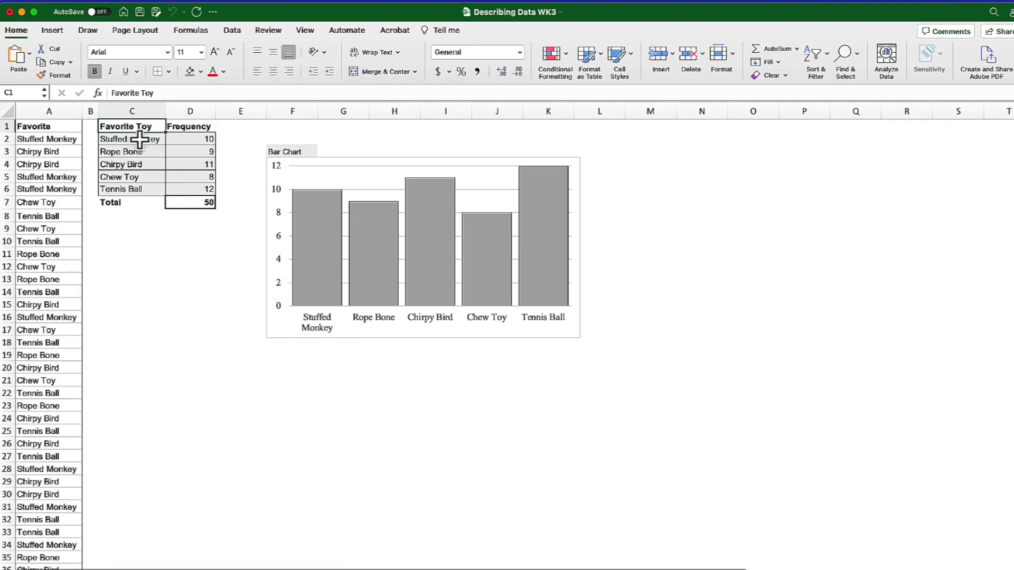
drag(127, 126, 188, 188)
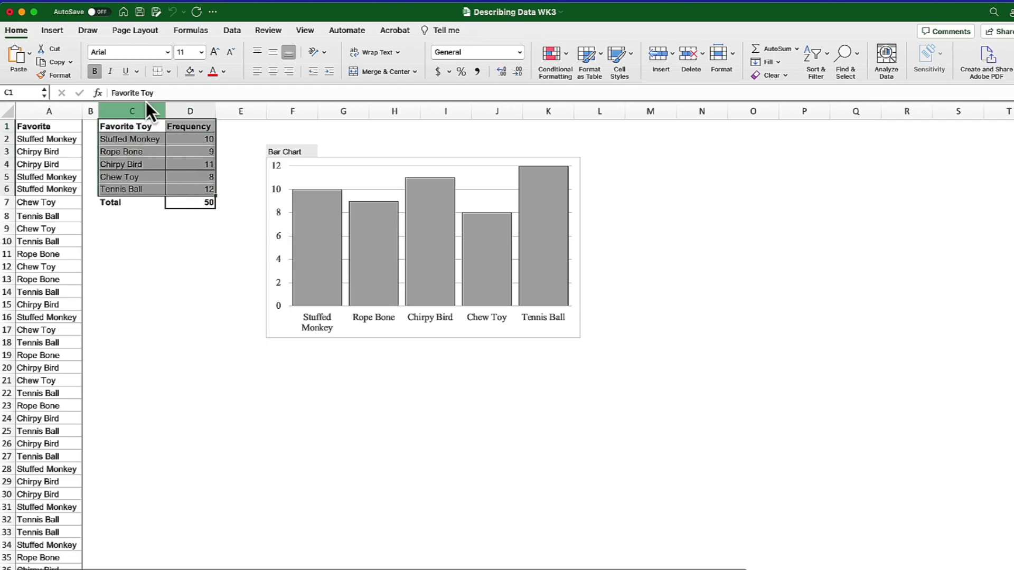
click(233, 31)
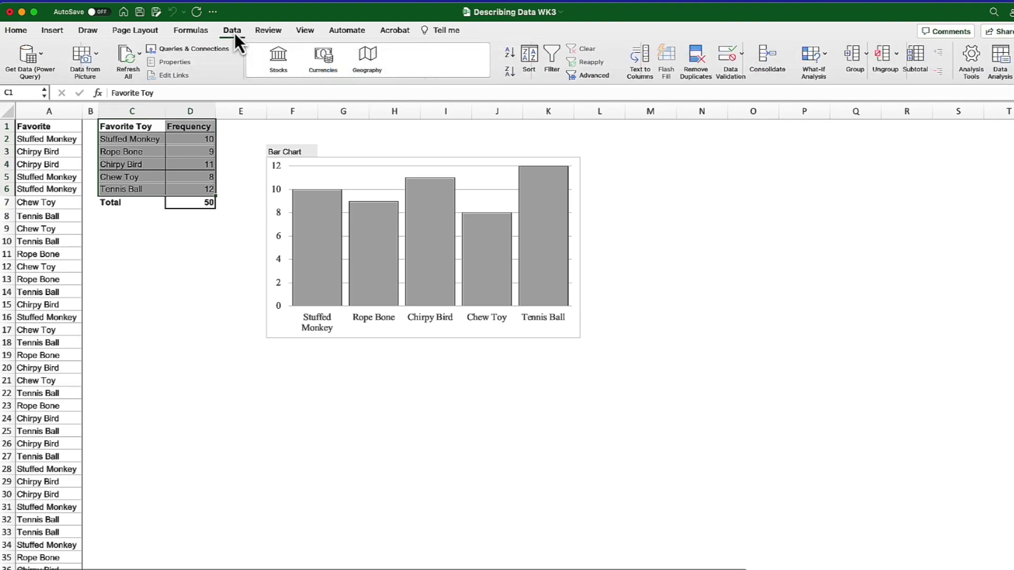
- Sort the Favorite Toy table by Frequency, largest to smallest, putting Tennis Ball (12) first
click(531, 55)
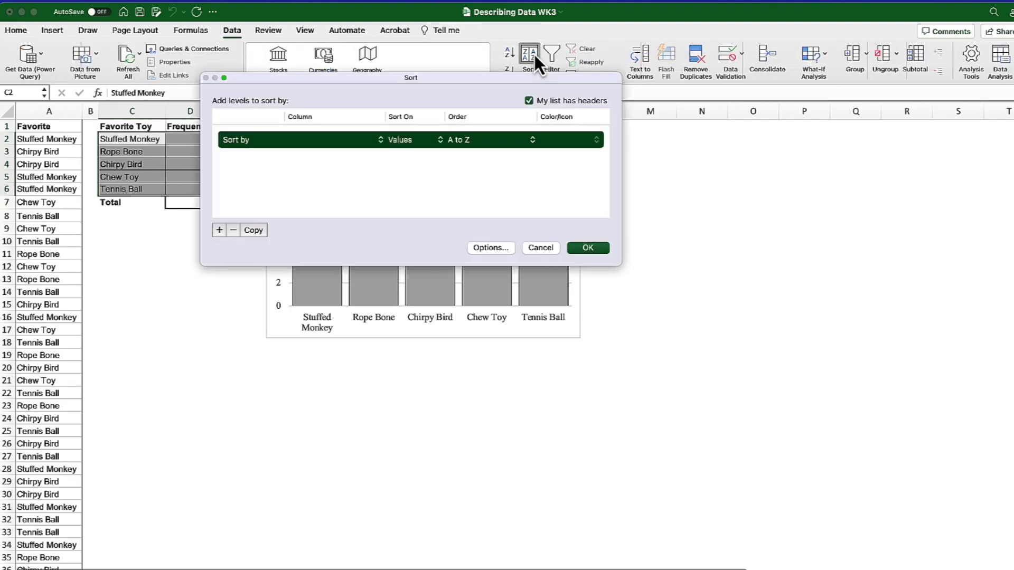
click(379, 141)
click(350, 157)
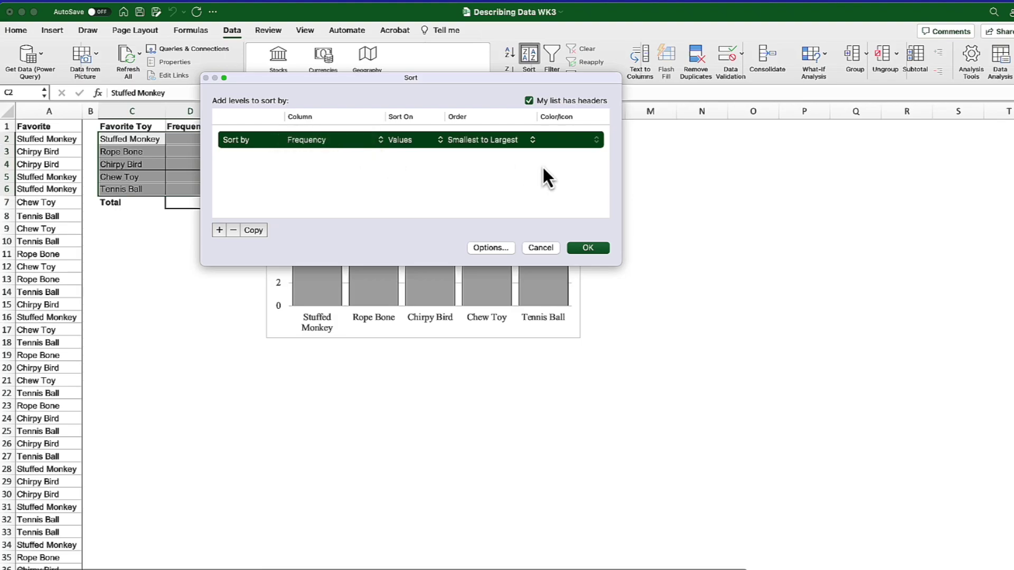
click(509, 143)
click(505, 156)
click(598, 249)
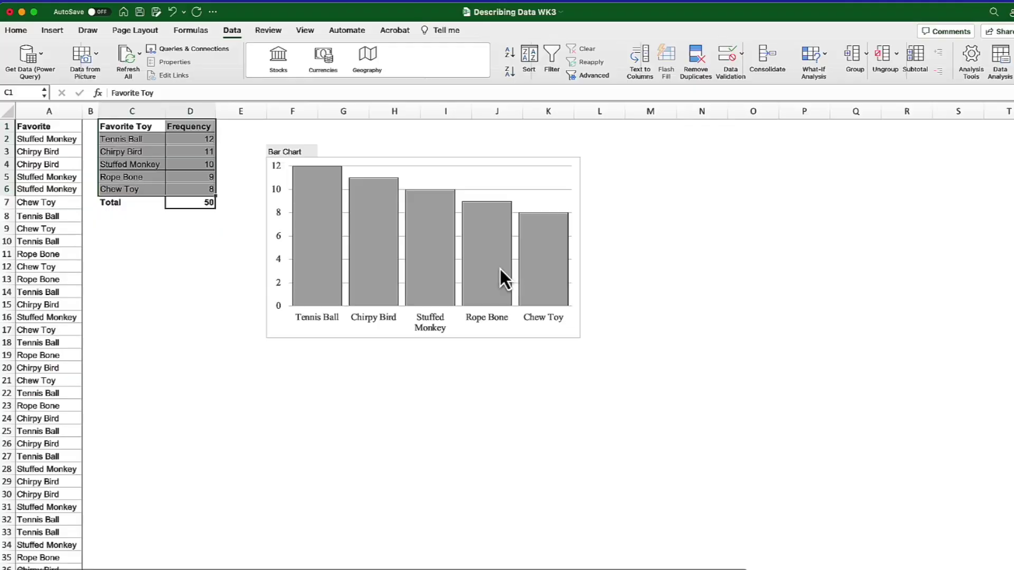
- Change the Favorite Toy bar chart's type to a 2-D pie chart
click(316, 210)
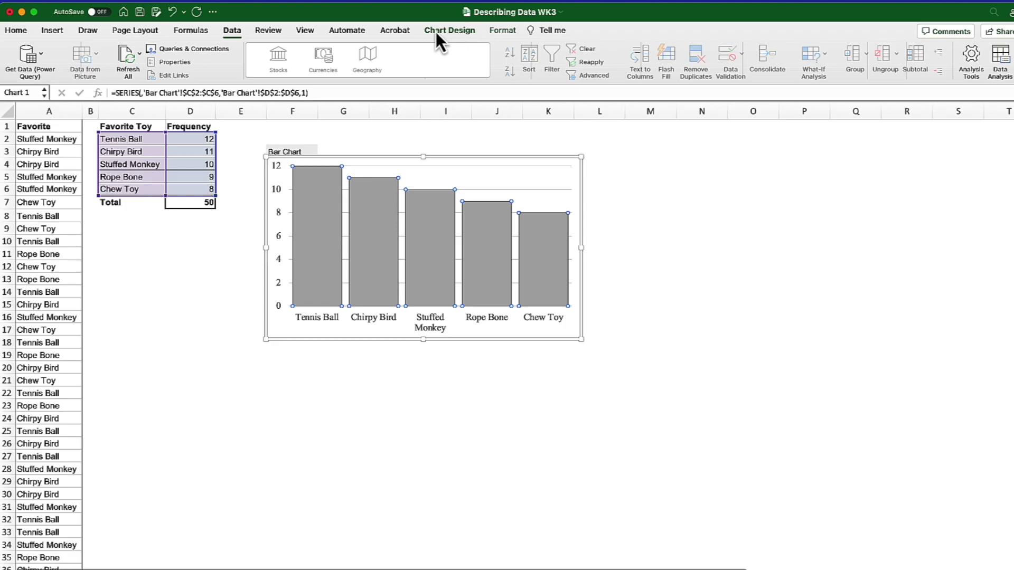
click(464, 30)
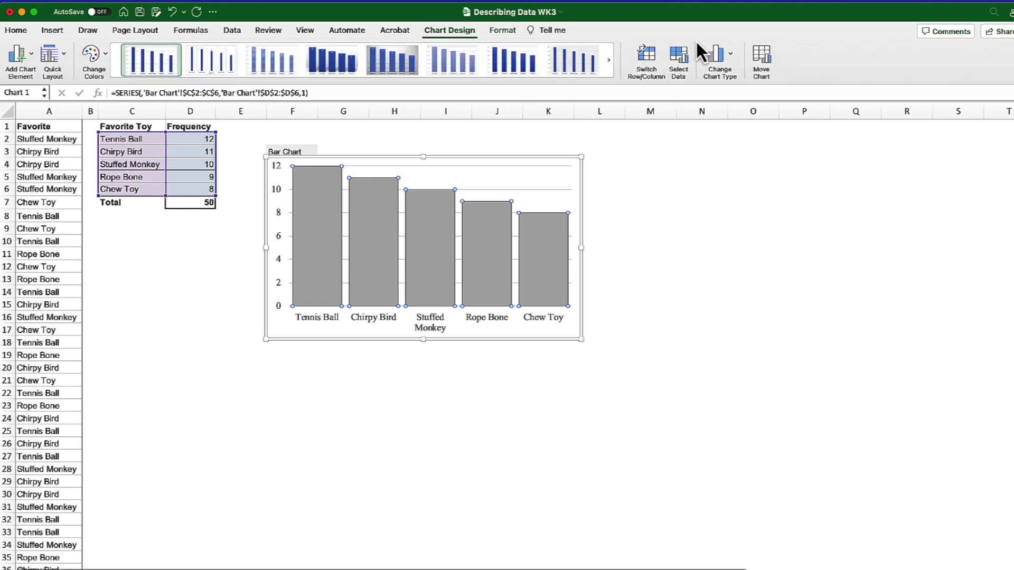
click(731, 55)
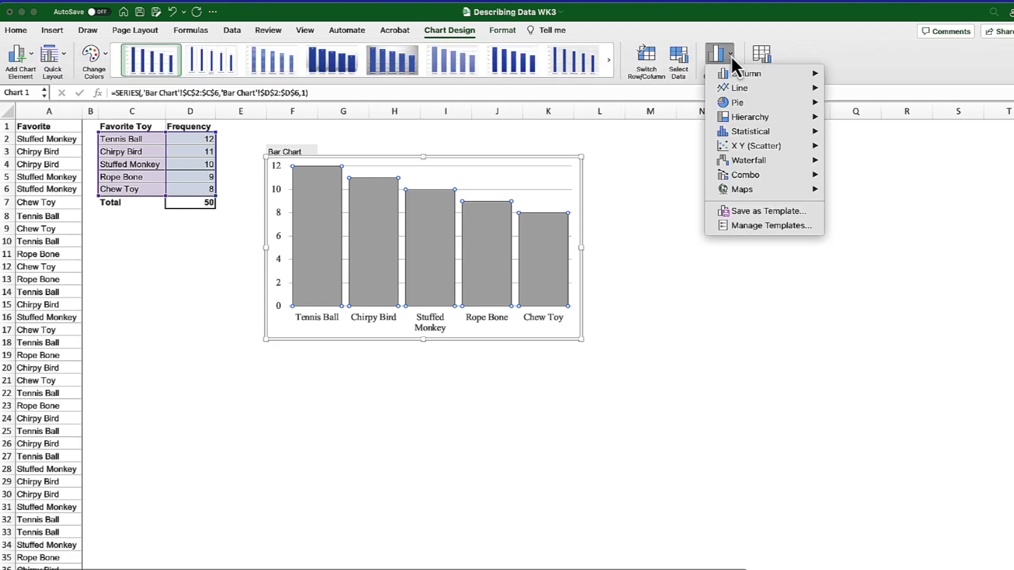
mouse_move(733, 108)
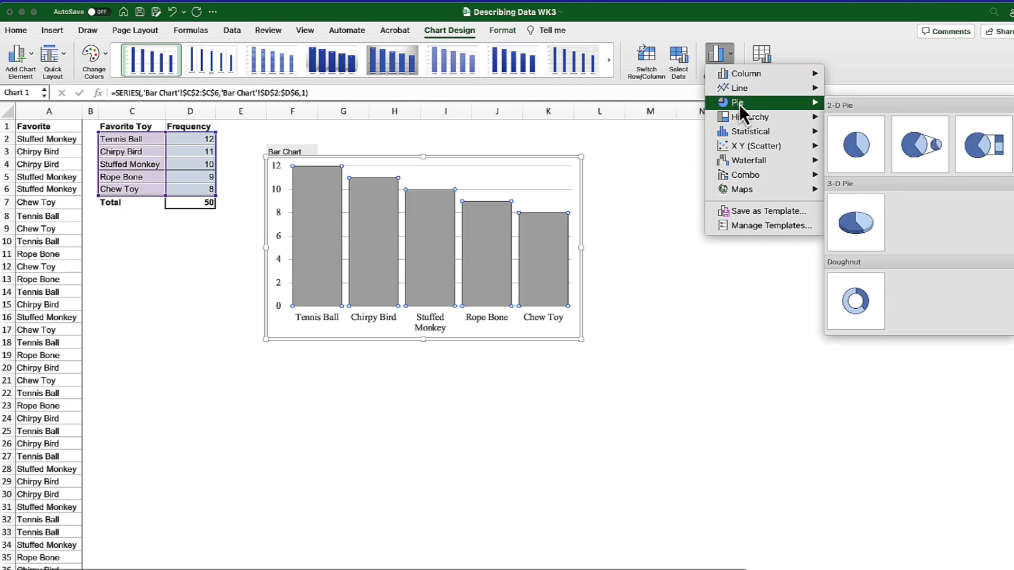
click(860, 146)
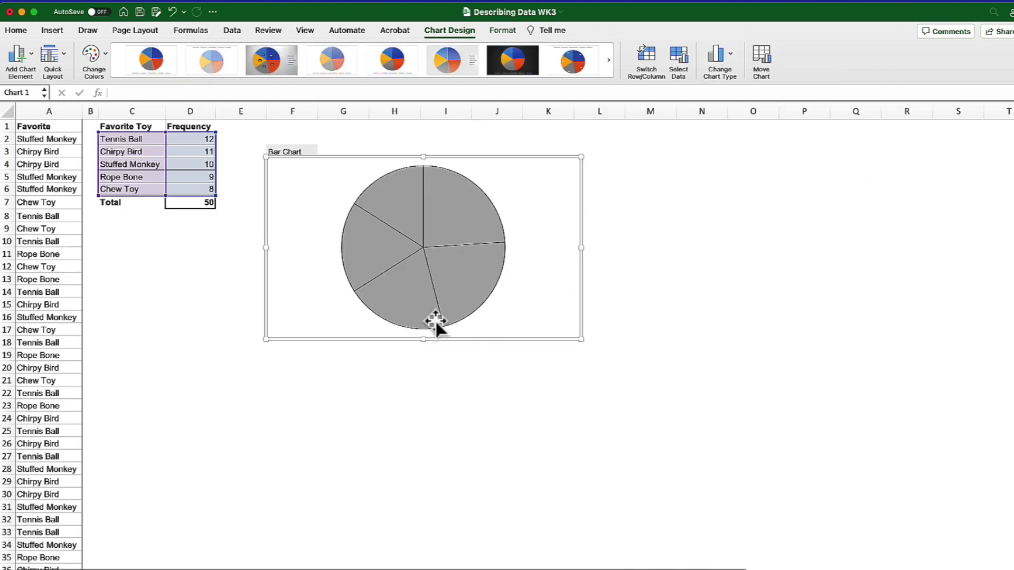
- Apply a pie chart style with a legend naming the five toys
mouse_move(468, 296)
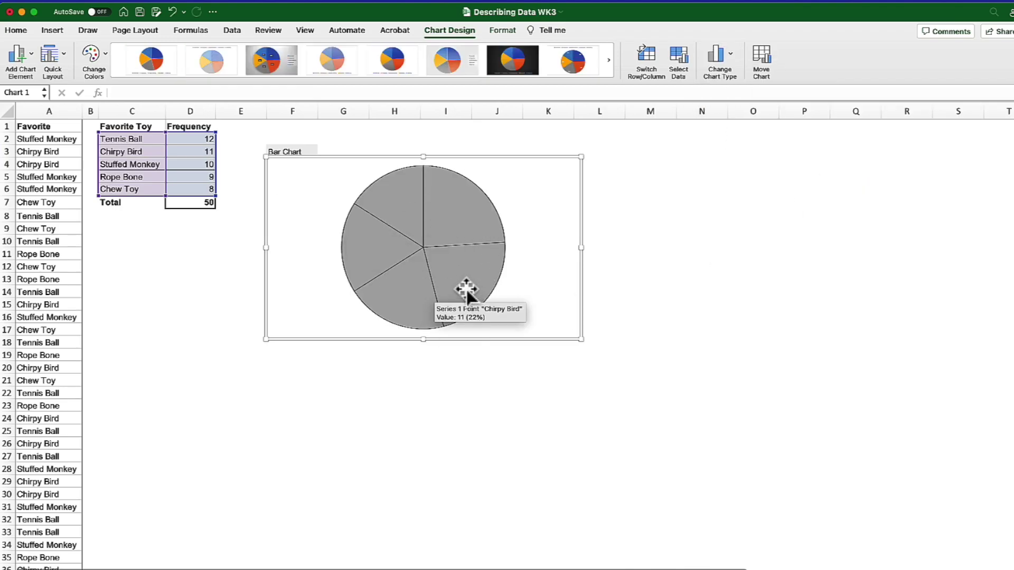
click(158, 63)
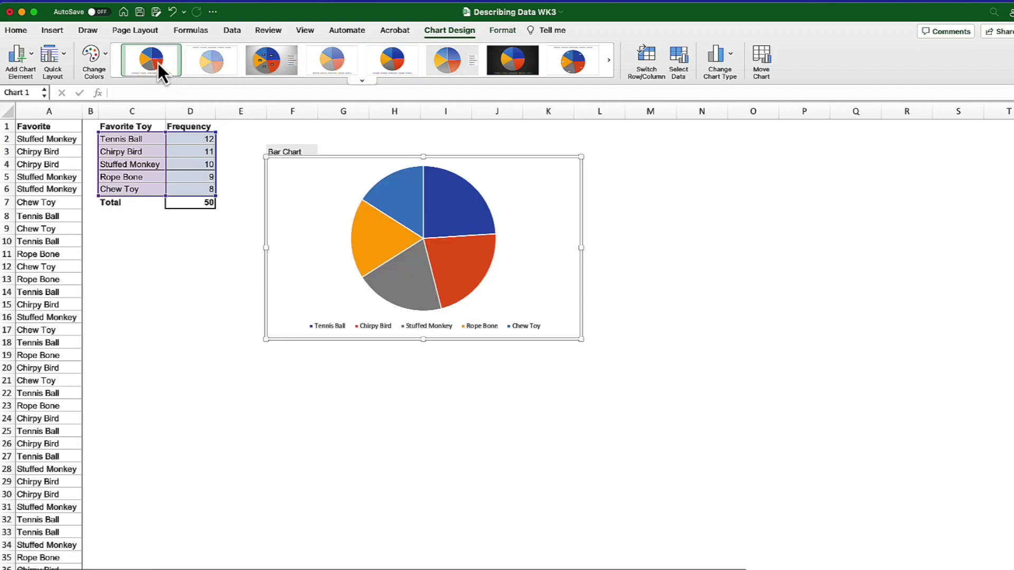
click(338, 64)
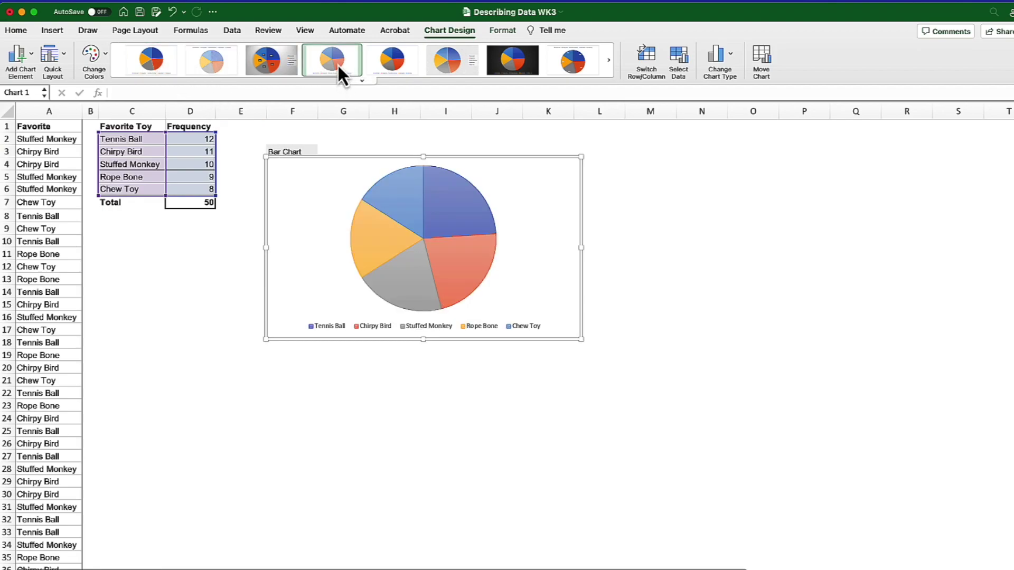
click(397, 64)
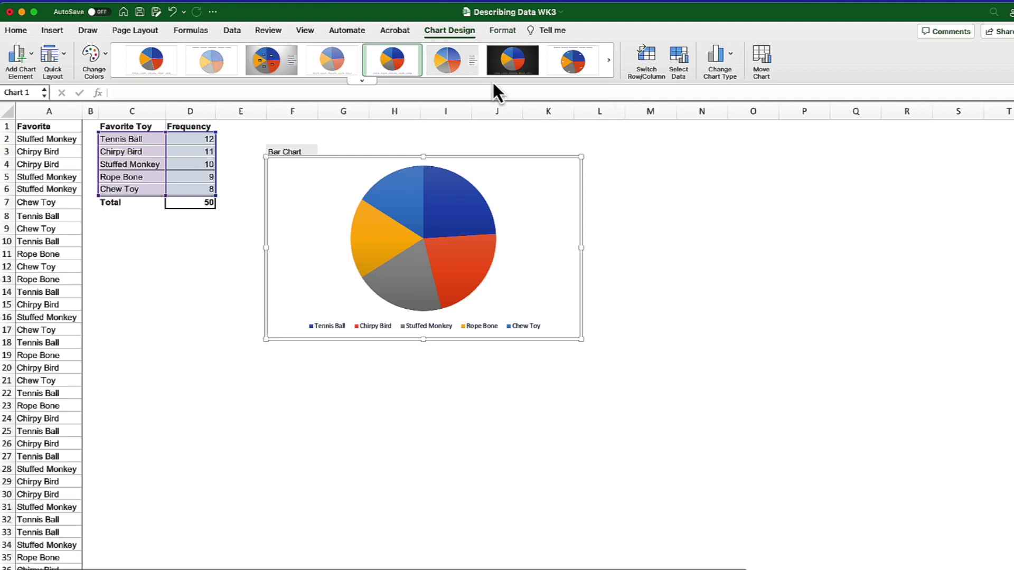
- Recolour the pie with a monochromatic grey palette instead of monochromatic blue
click(105, 55)
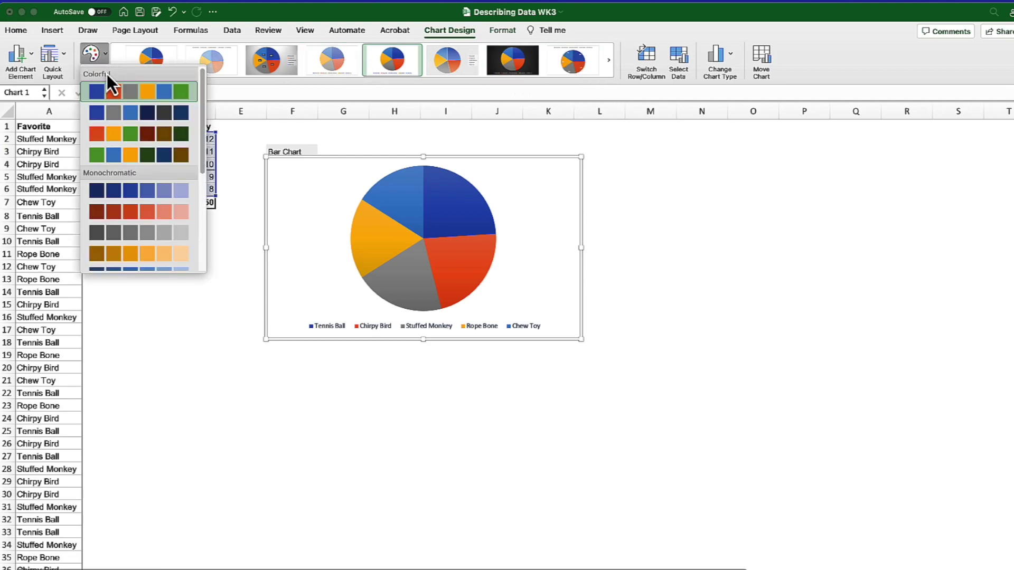
scroll(122, 175, down, 3)
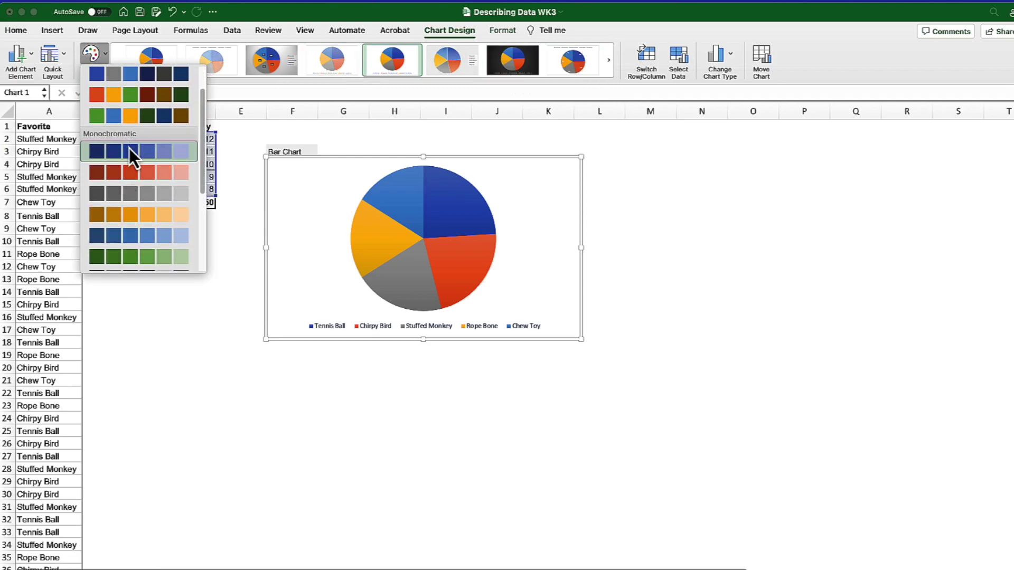
click(130, 152)
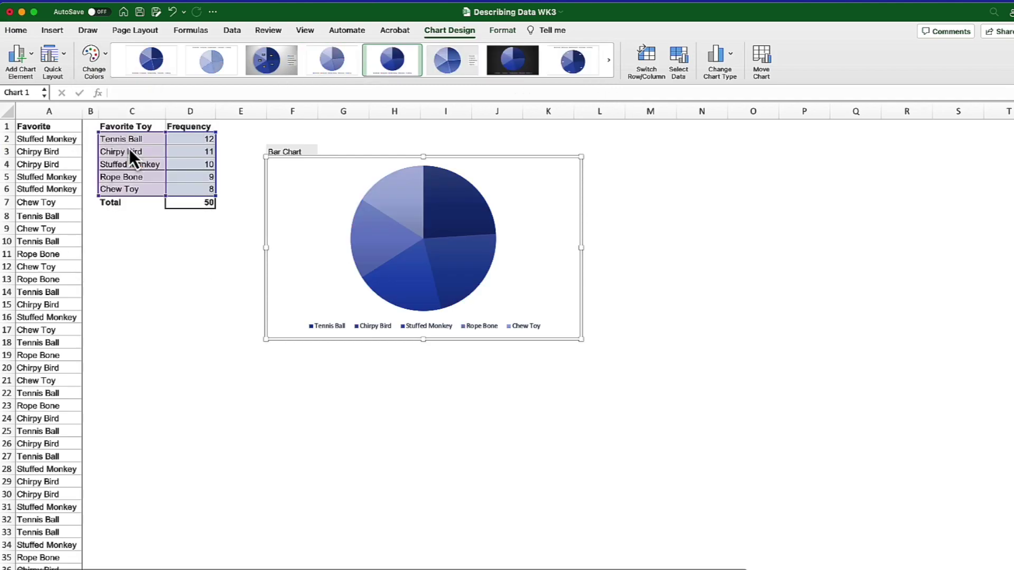
click(103, 62)
scroll(129, 222, down, 5)
scroll(129, 222, down, 2)
click(128, 212)
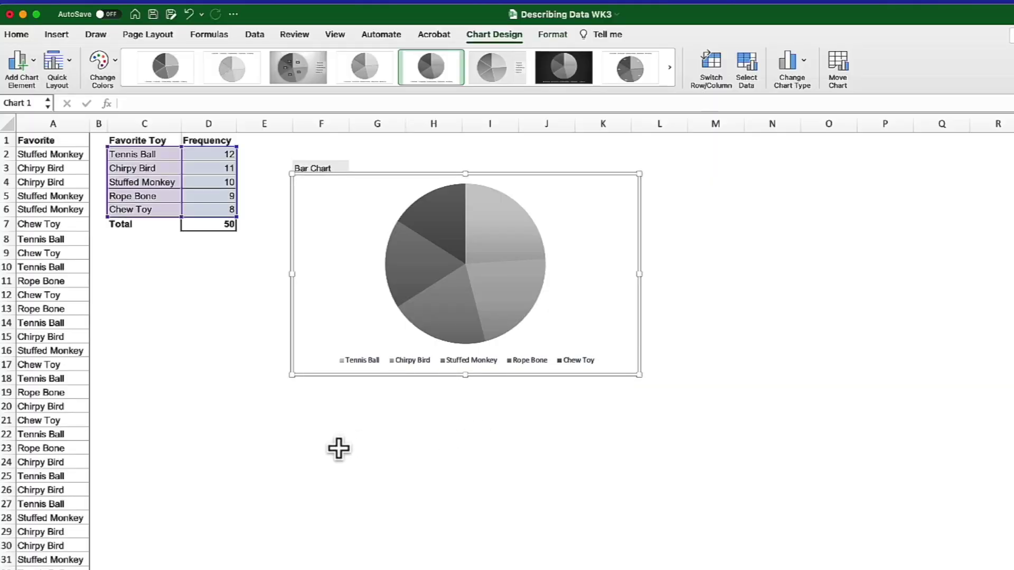
- Insert a second, full-colour 2-D pie chart from C2:D6 and place it below the grey one
click(338, 449)
click(499, 462)
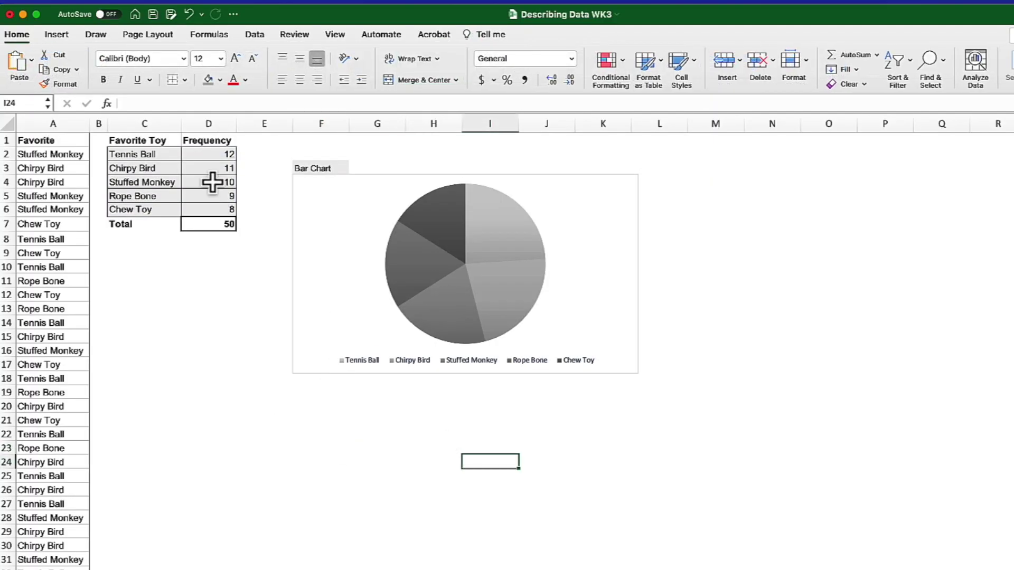
drag(127, 156, 205, 208)
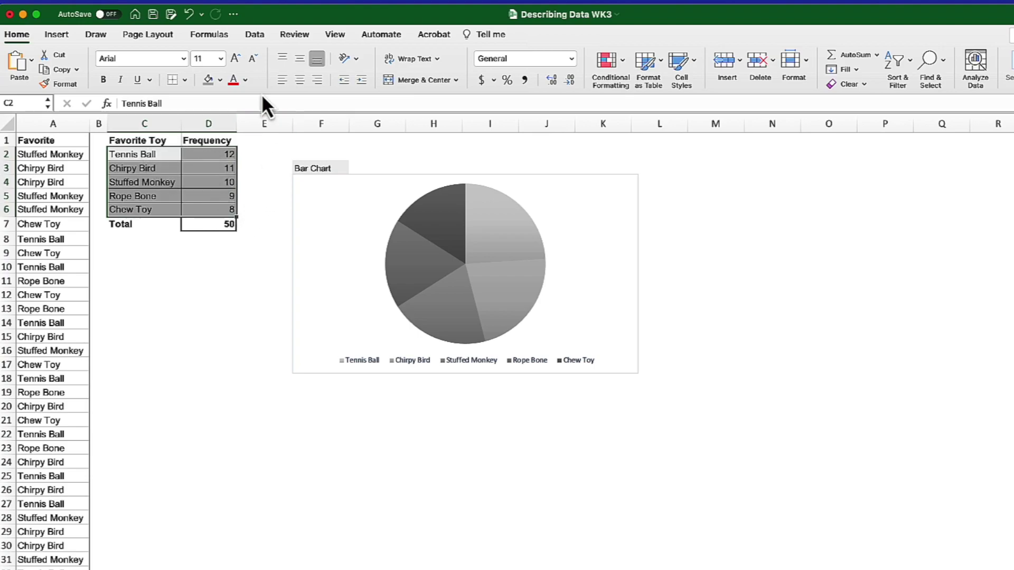
click(65, 35)
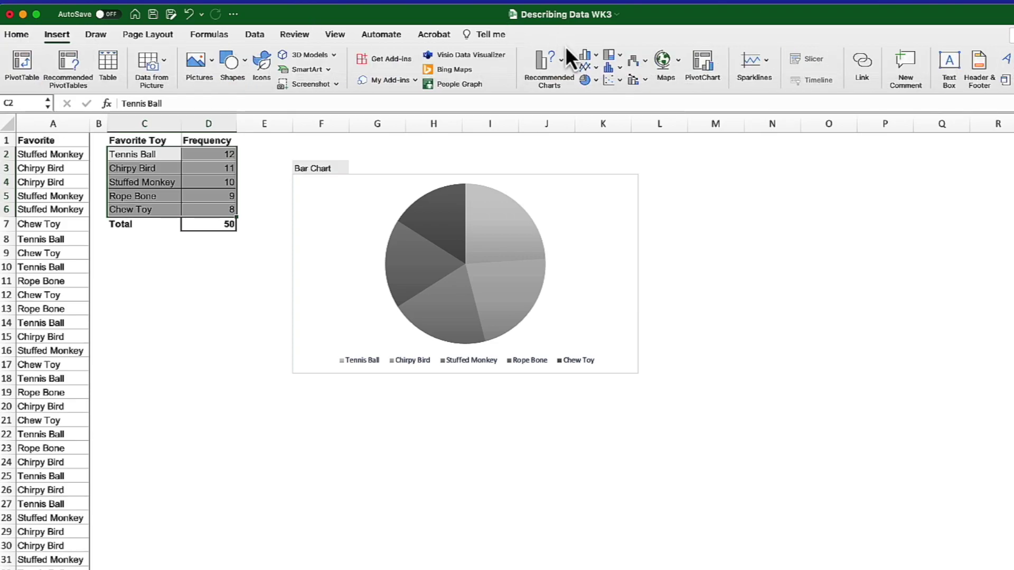
click(596, 81)
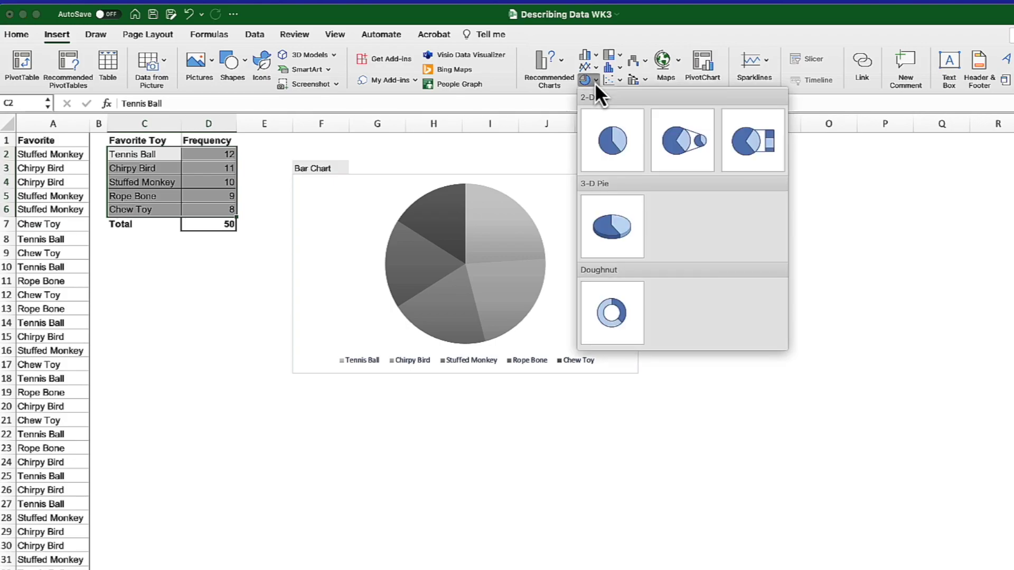
click(615, 146)
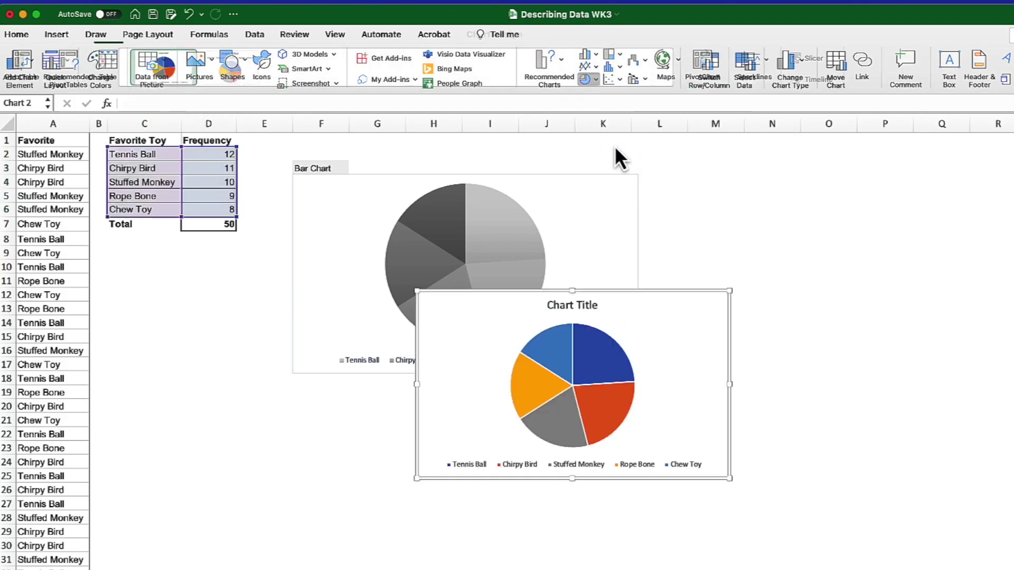
drag(498, 297, 384, 390)
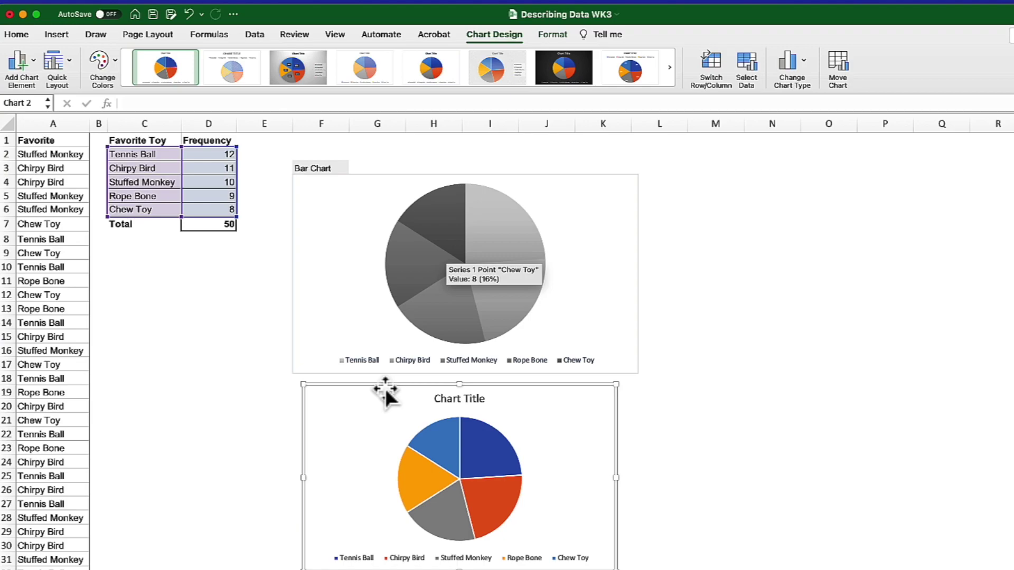